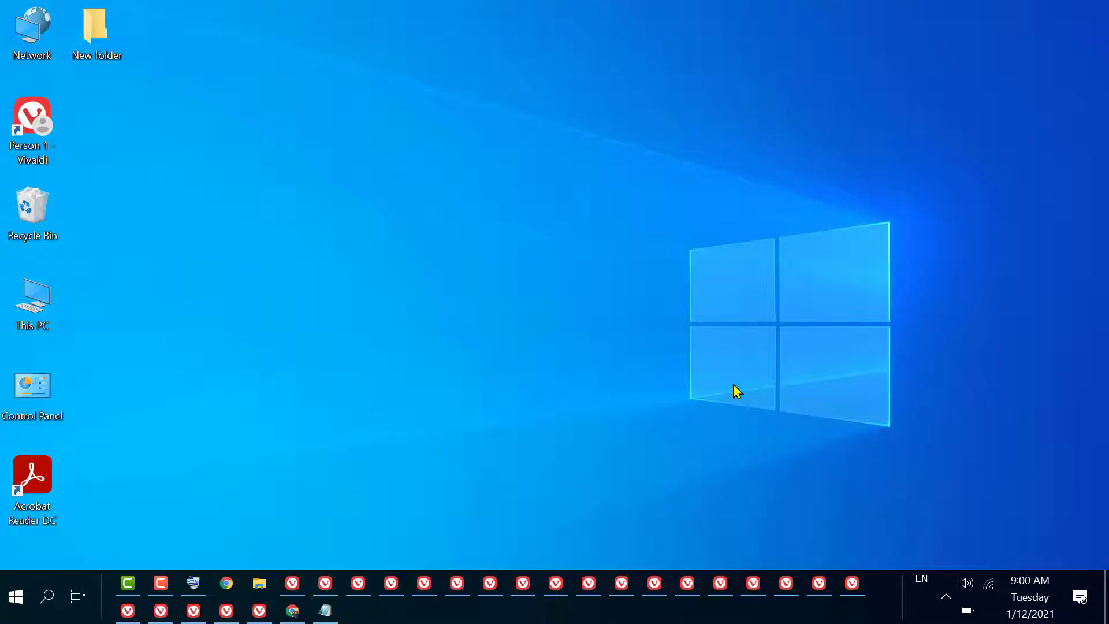
Run the hdwwiz.cpl command from the Run box to launch Device Manager
key("super+r")
type("hdwwiz.cpl")
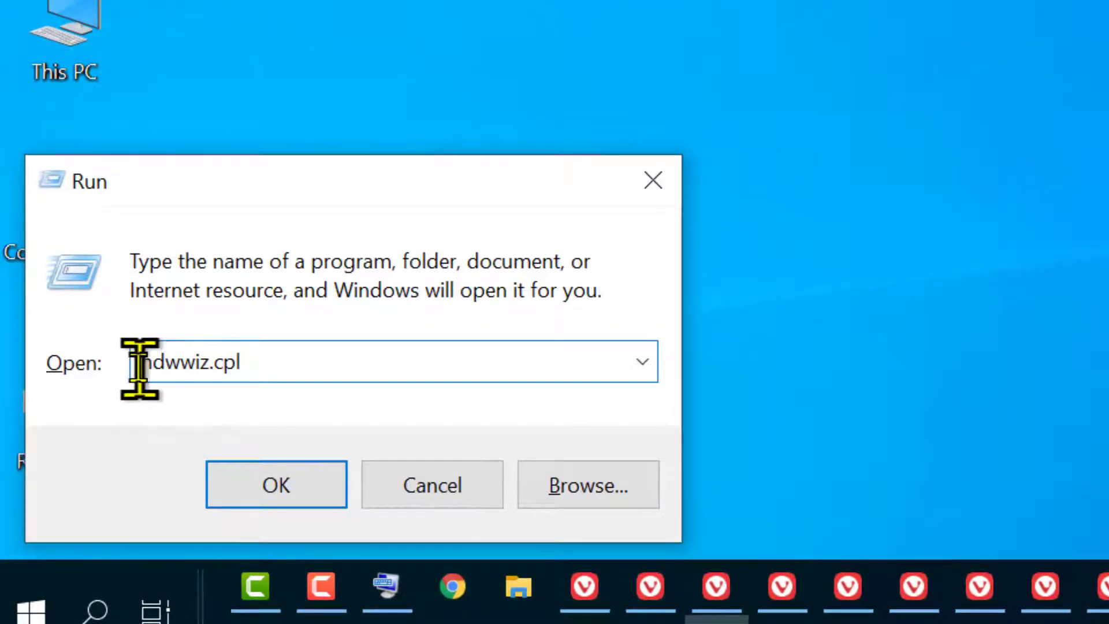
left_click_drag(140, 364, 257, 362)
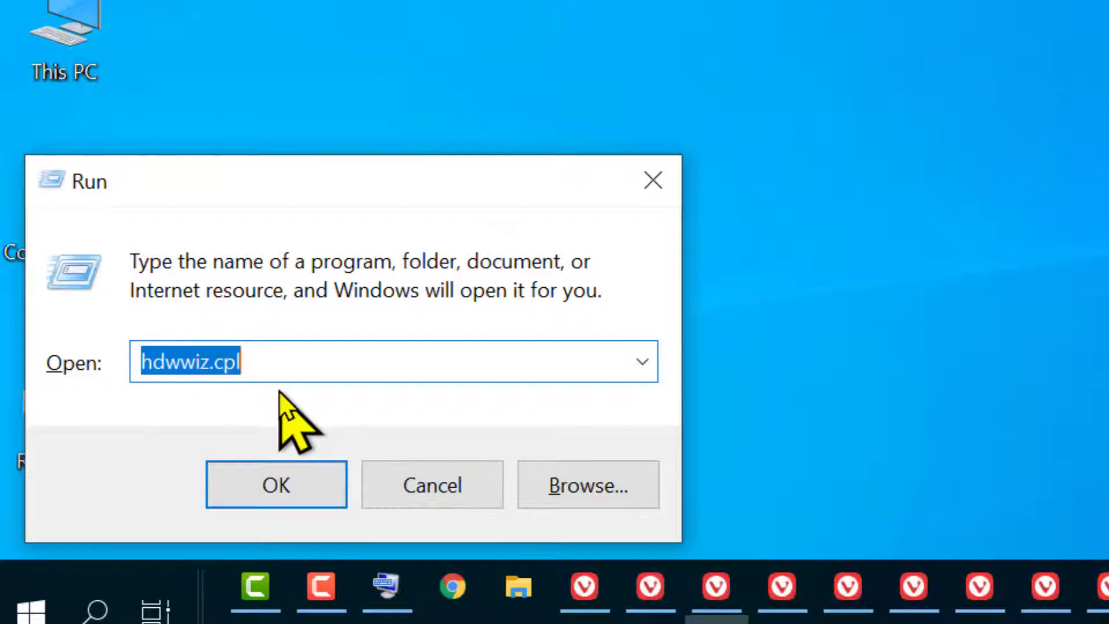
left_click(279, 363)
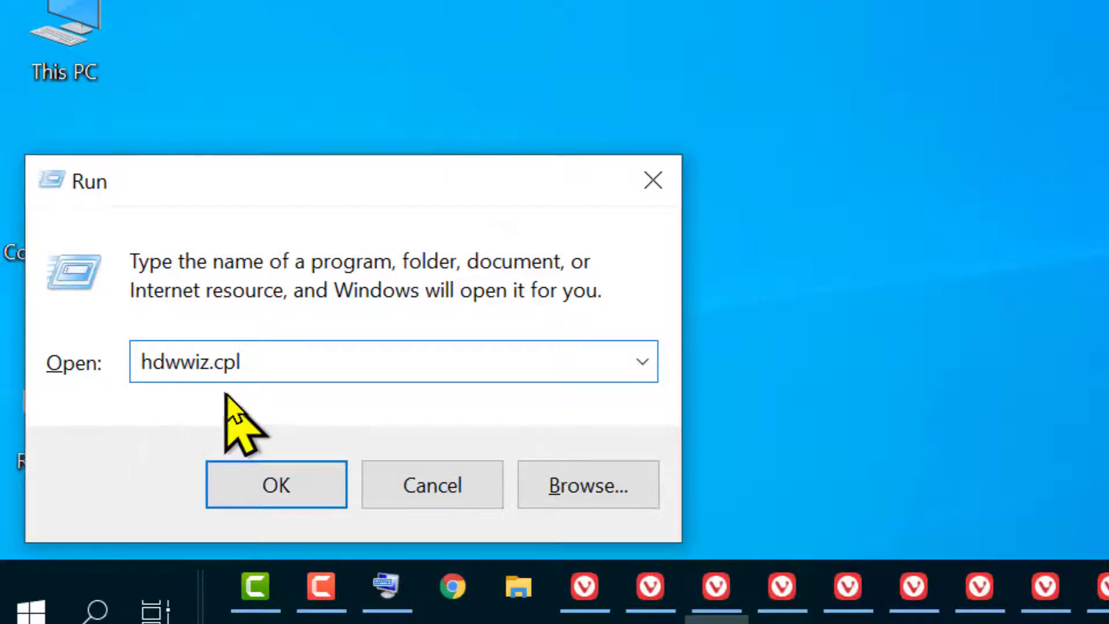
left_click(254, 472)
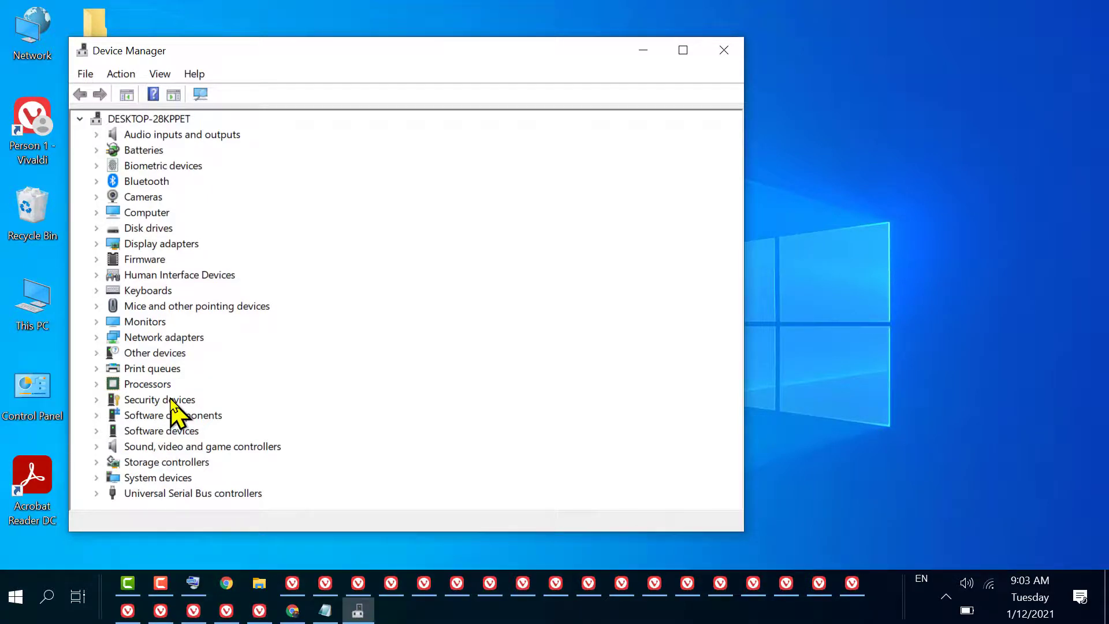
View the Cameras and Monitors context menus, then expand Software devices and show its first device's driver options
right_click(144, 198)
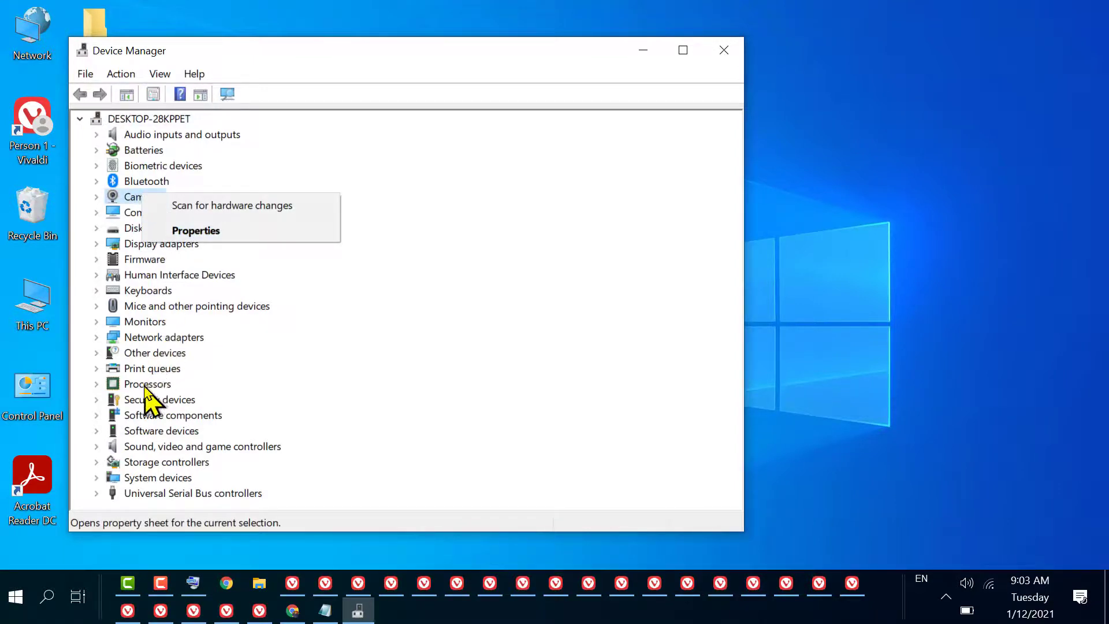
right_click(145, 328)
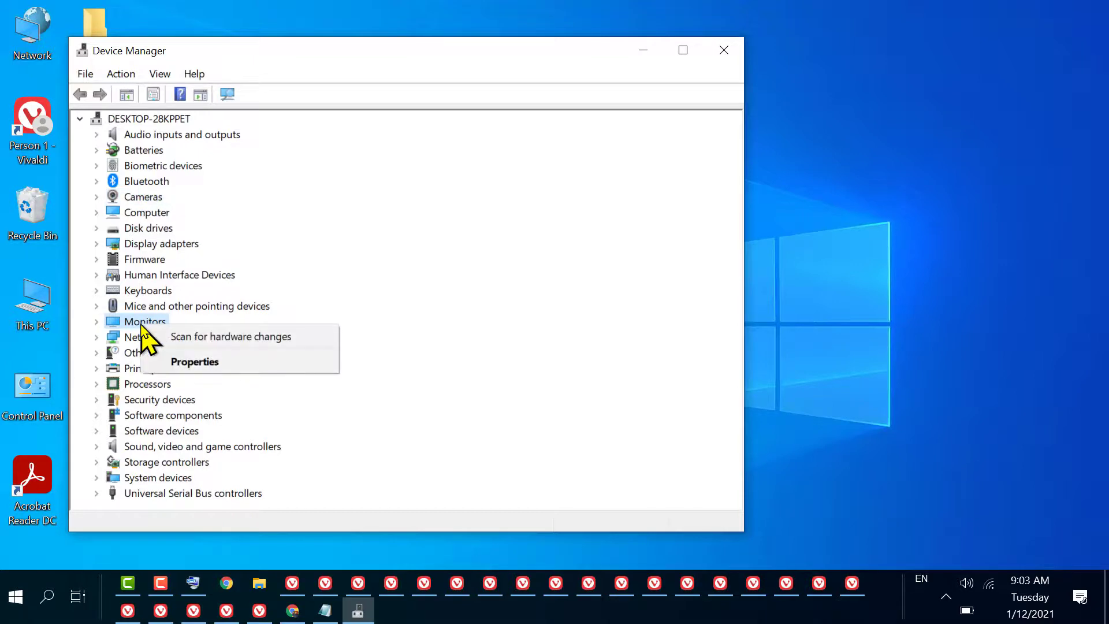
left_click(158, 431)
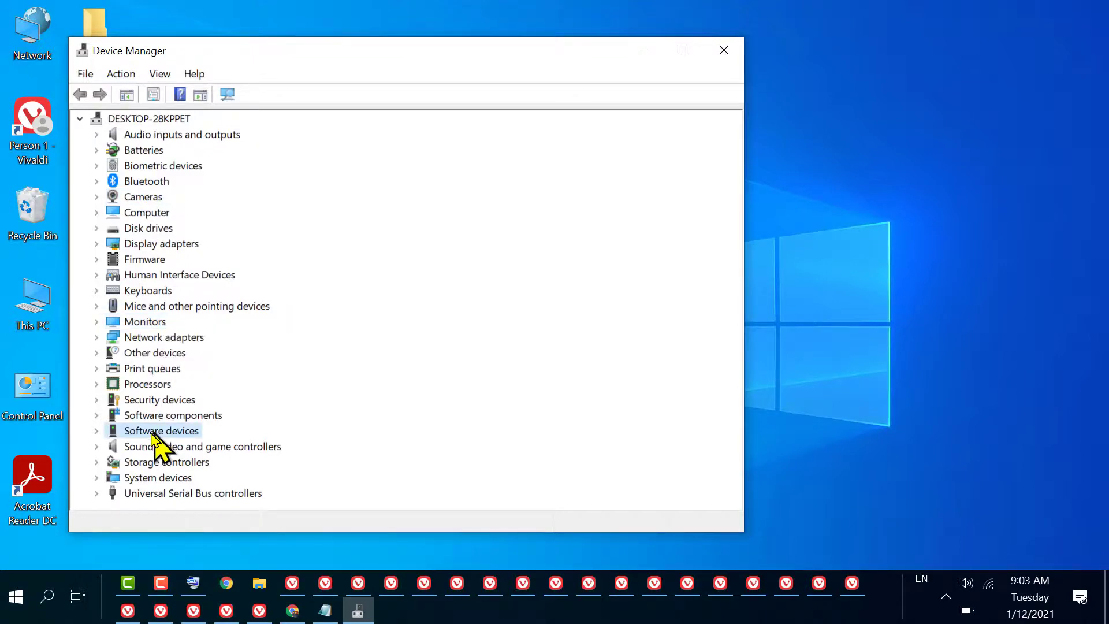
left_click(97, 431)
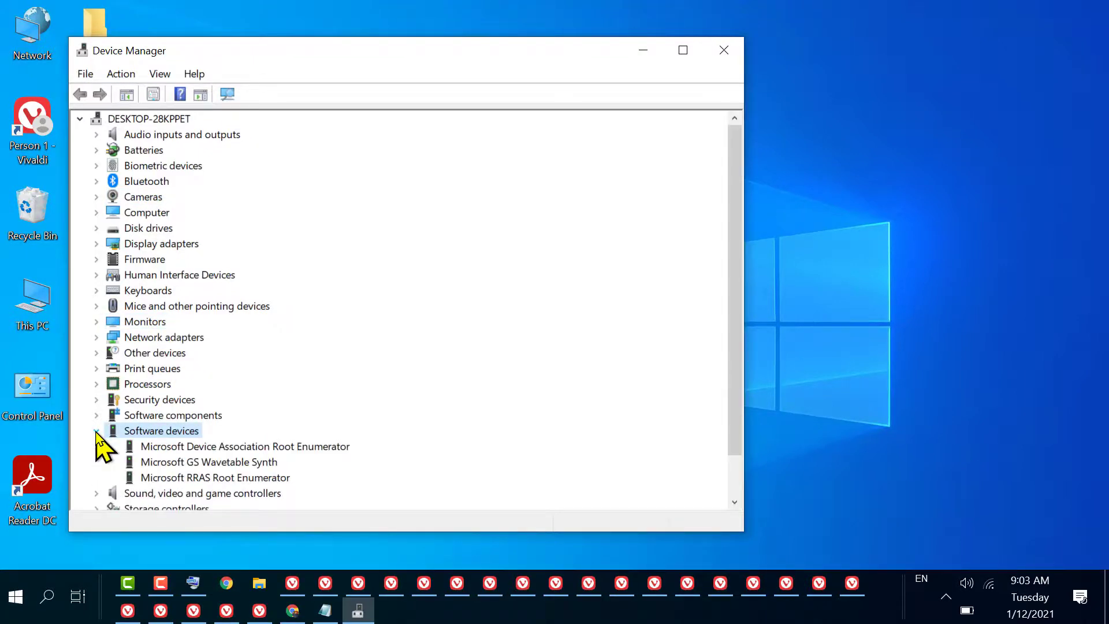
right_click(170, 446)
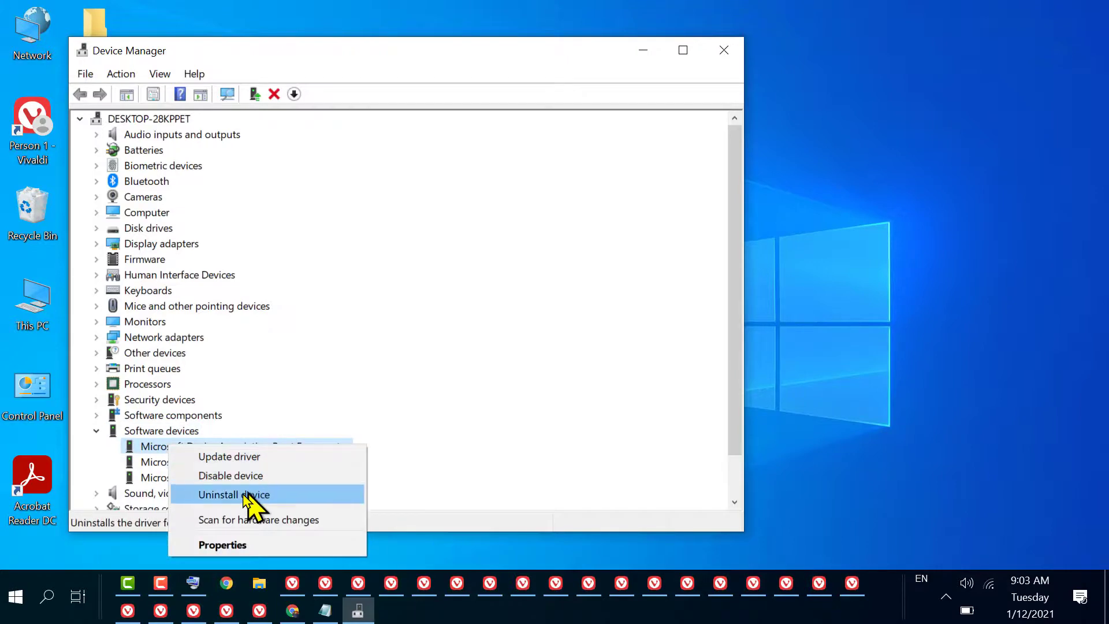